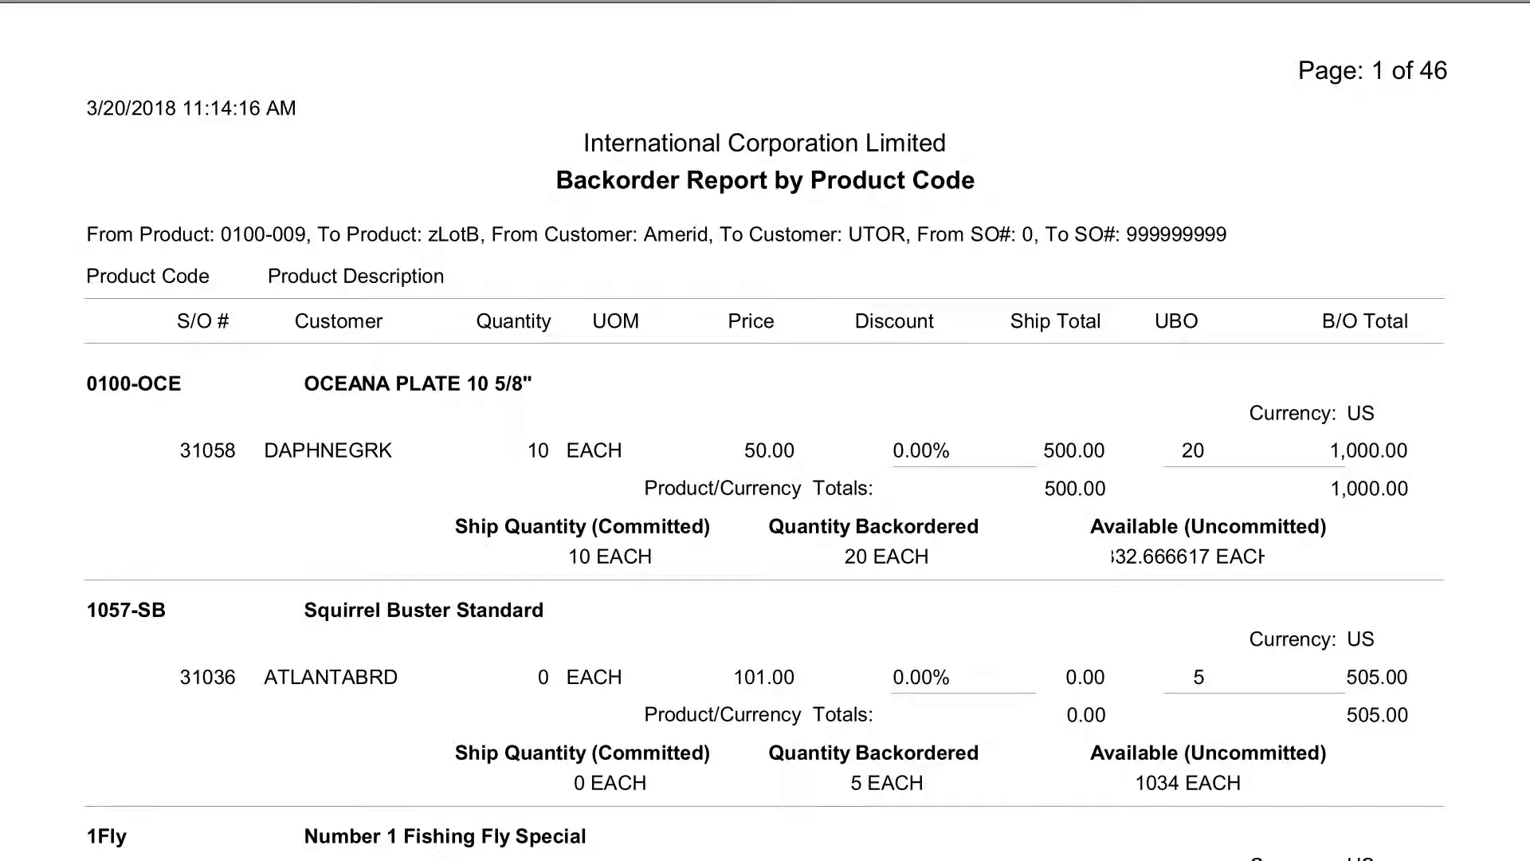
scroll(1380, 670, "down", 5)
scroll(1385, 670, "down", 3)
scroll(1381, 679, "down", 3)
scroll(1384, 672, "down", 1)
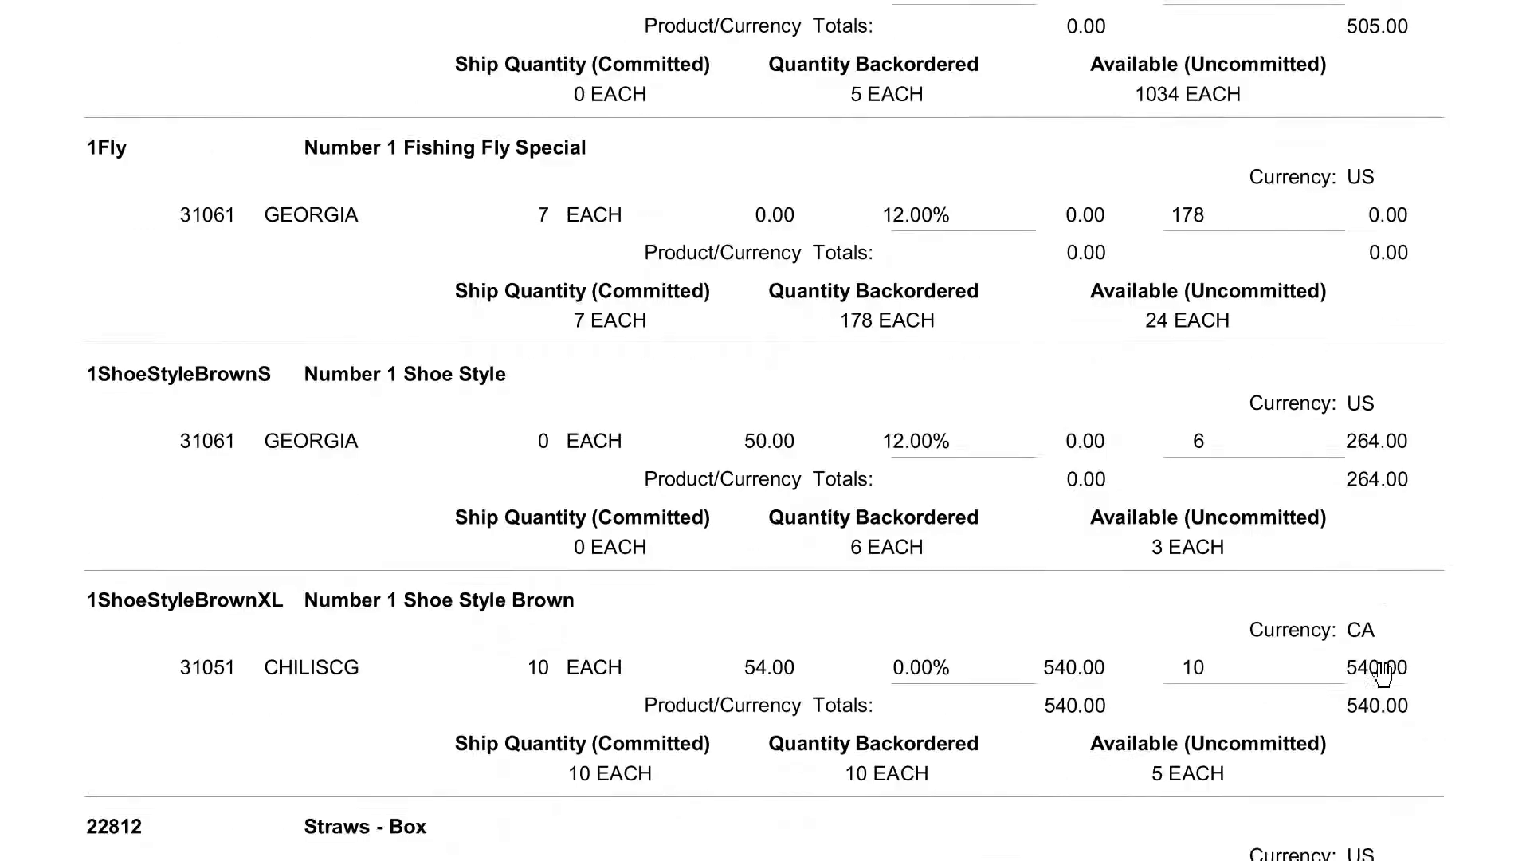
scroll(1384, 674, "down", 4)
scroll(1384, 673, "down", 4)
scroll(1385, 676, "down", 4)
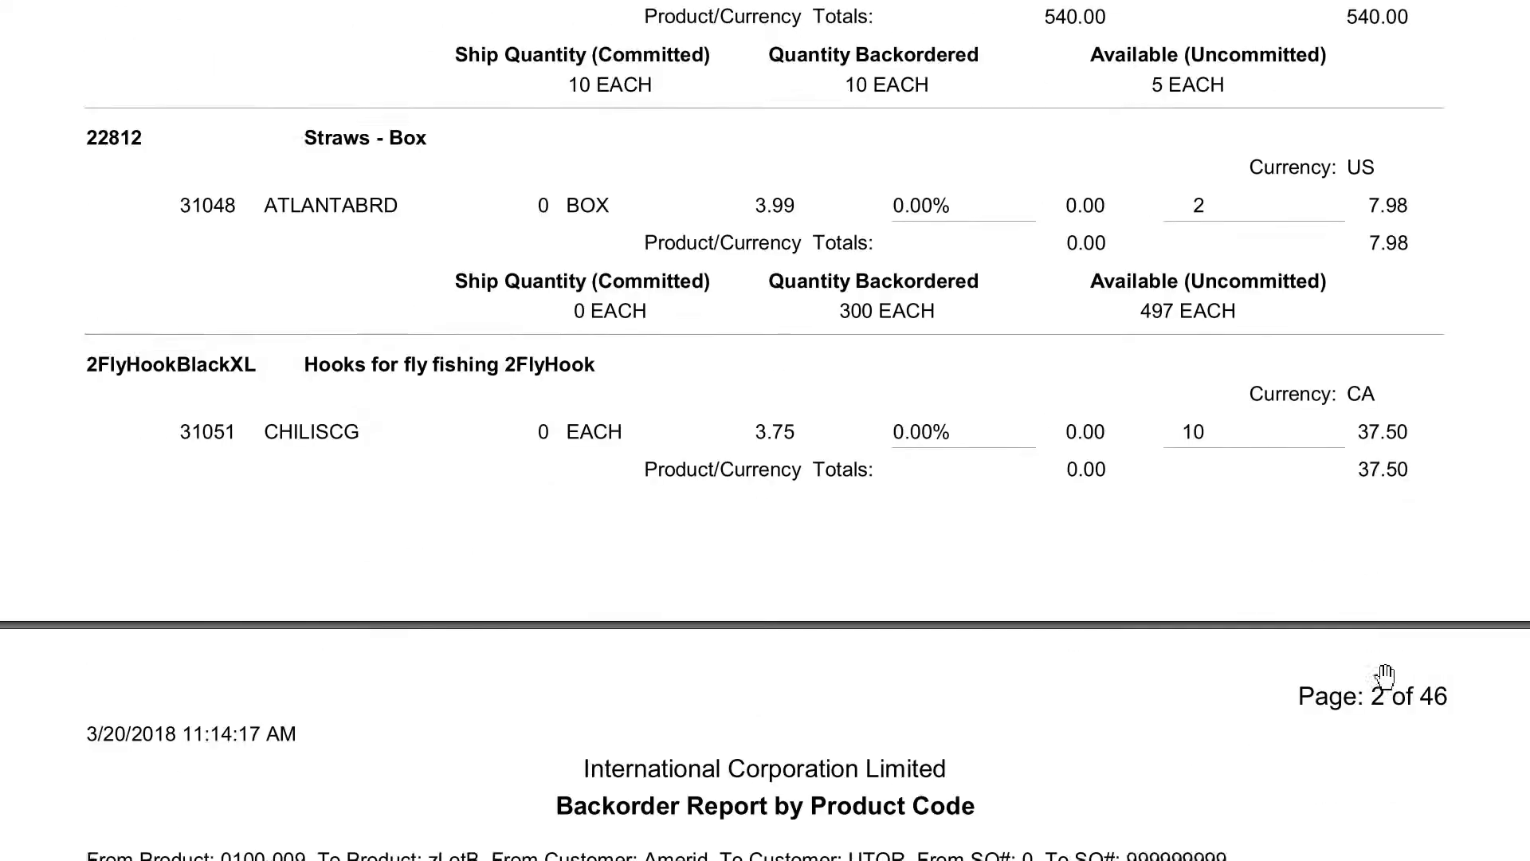
scroll(1384, 676, "down", 3)
scroll(1386, 673, "down", 5)
scroll(1388, 632, "down", 3)
scroll(1386, 677, "down", 3)
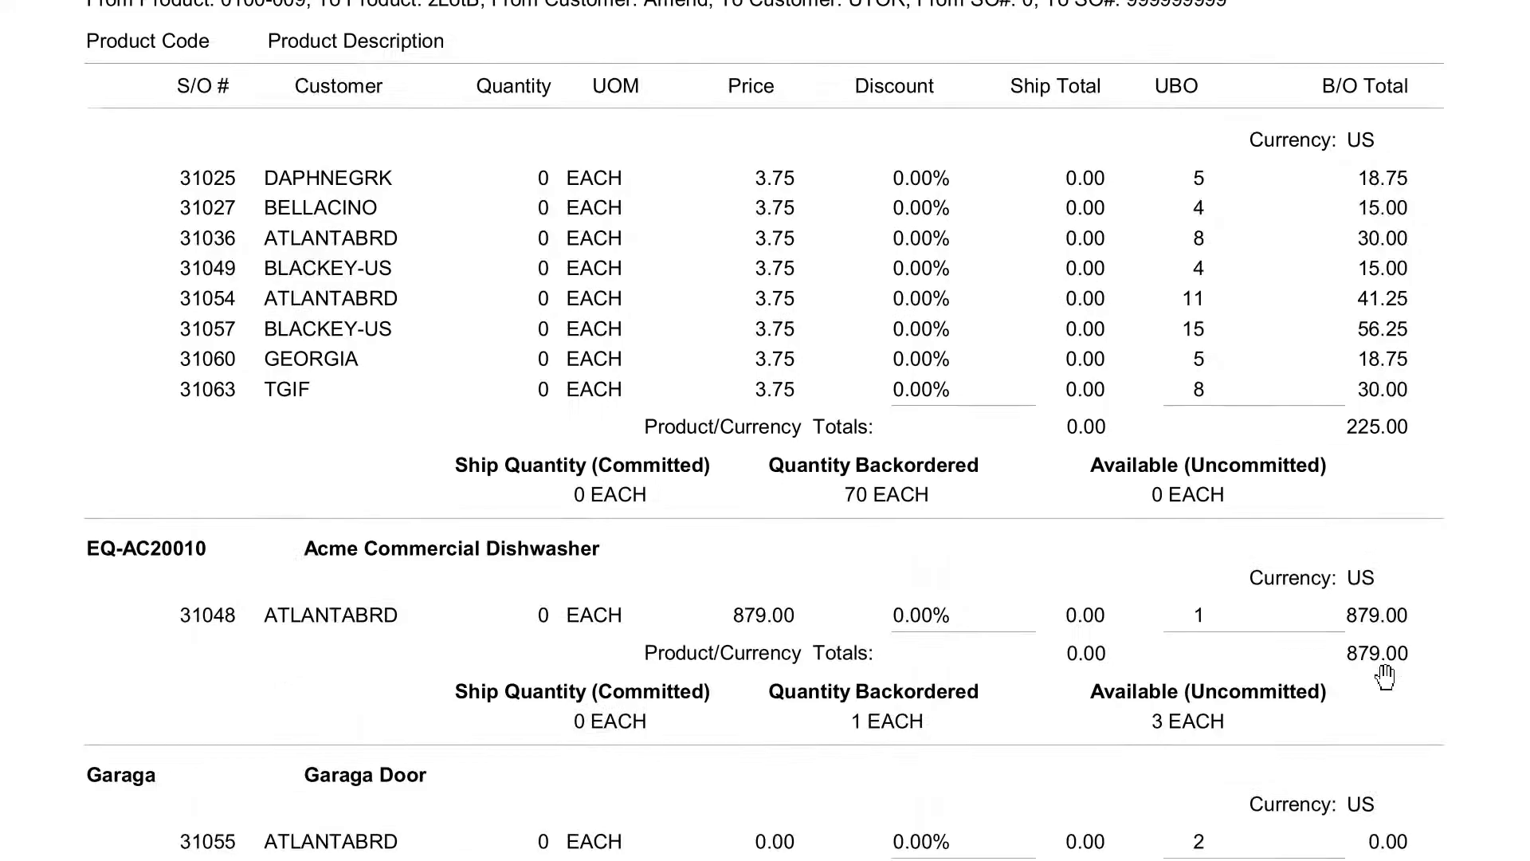
scroll(1385, 676, "down", 3)
scroll(1384, 675, "down", 2)
scroll(1384, 676, "down", 2)
scroll(1384, 676, "down", 2)
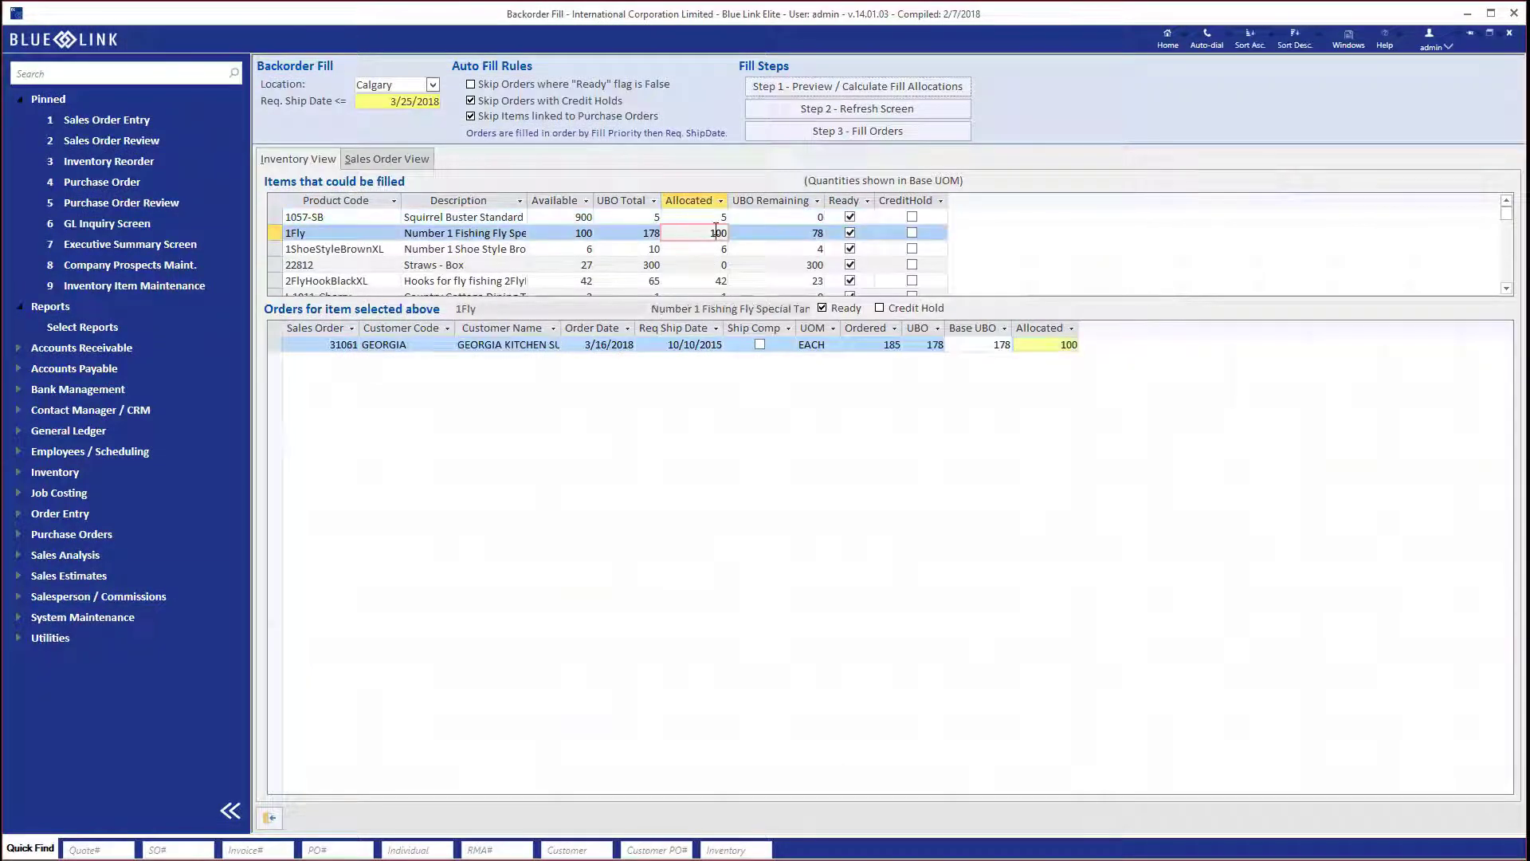
Step: Select the 2FlyHookBlackXL row to list its eight waiting backordered orders and allocations
left_click(683, 281)
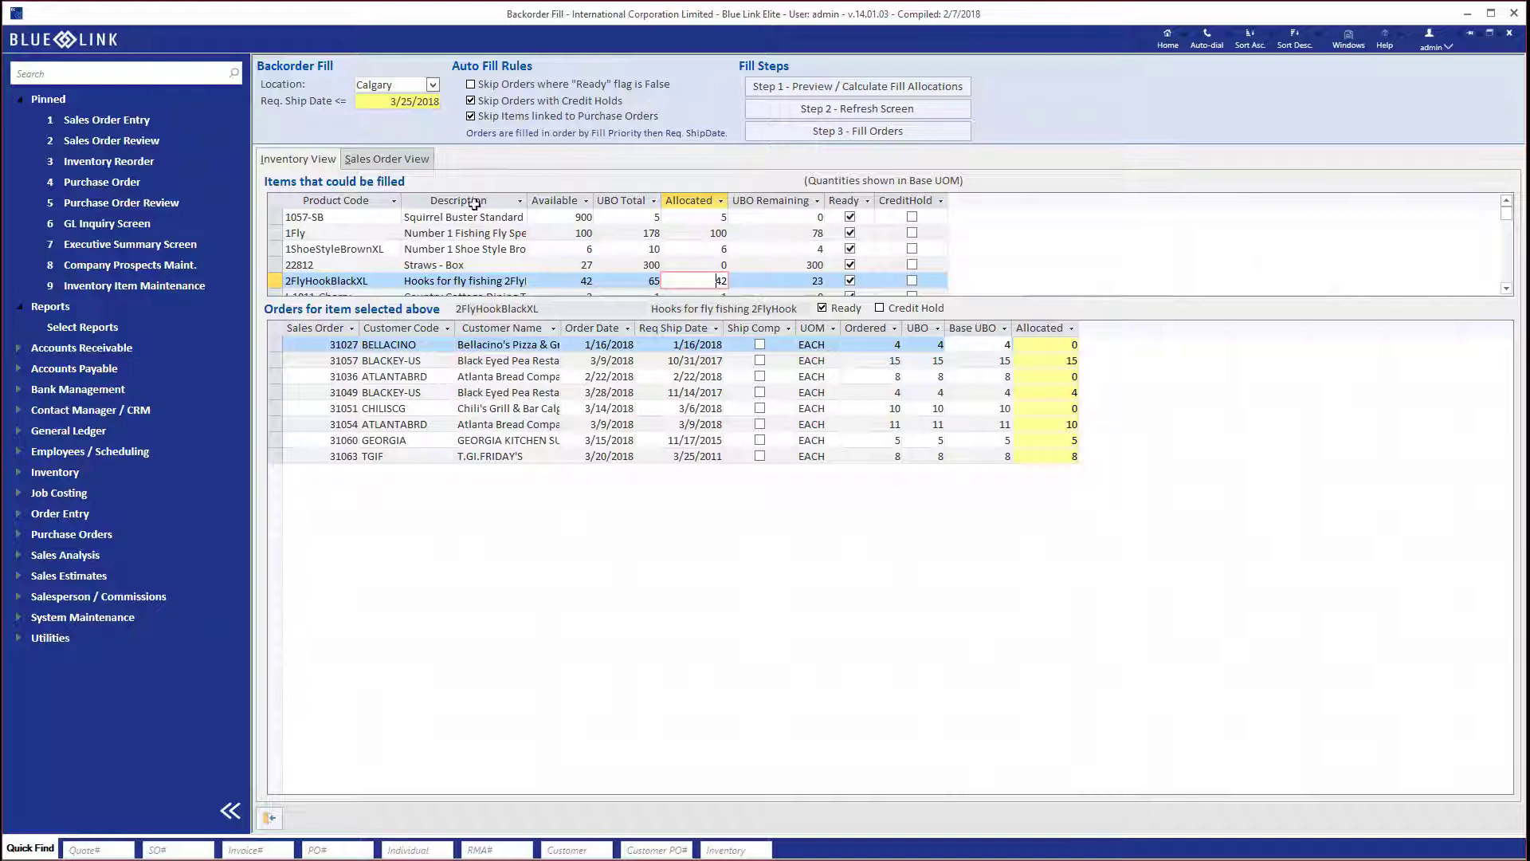
Step: Switch to Sales Order View and review the detail and allocation of orders 31049, 31051 and 31060
left_click(378, 159)
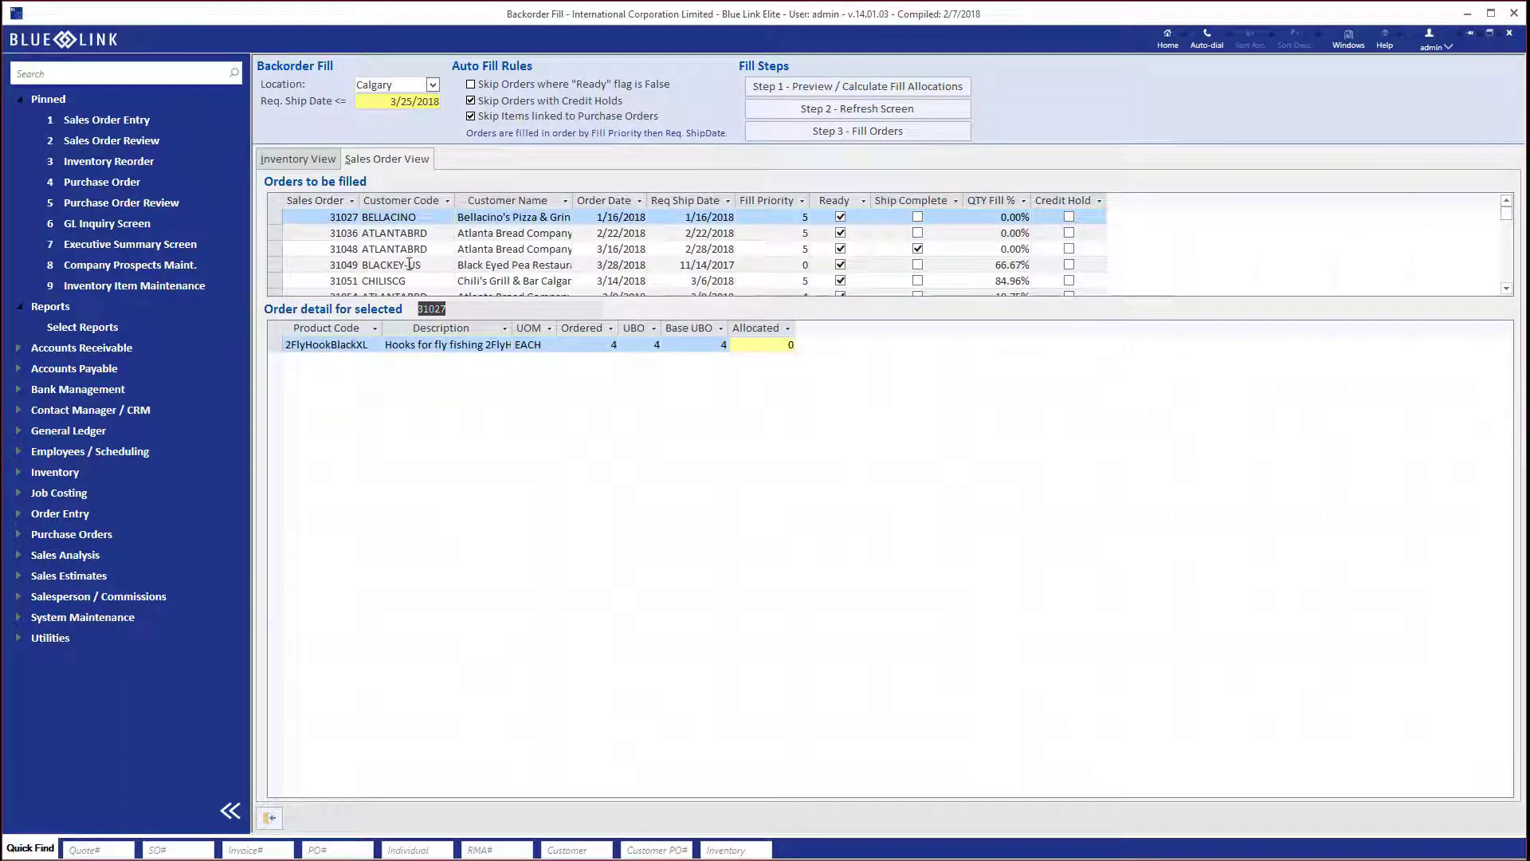
left_click(412, 264)
left_click(417, 282)
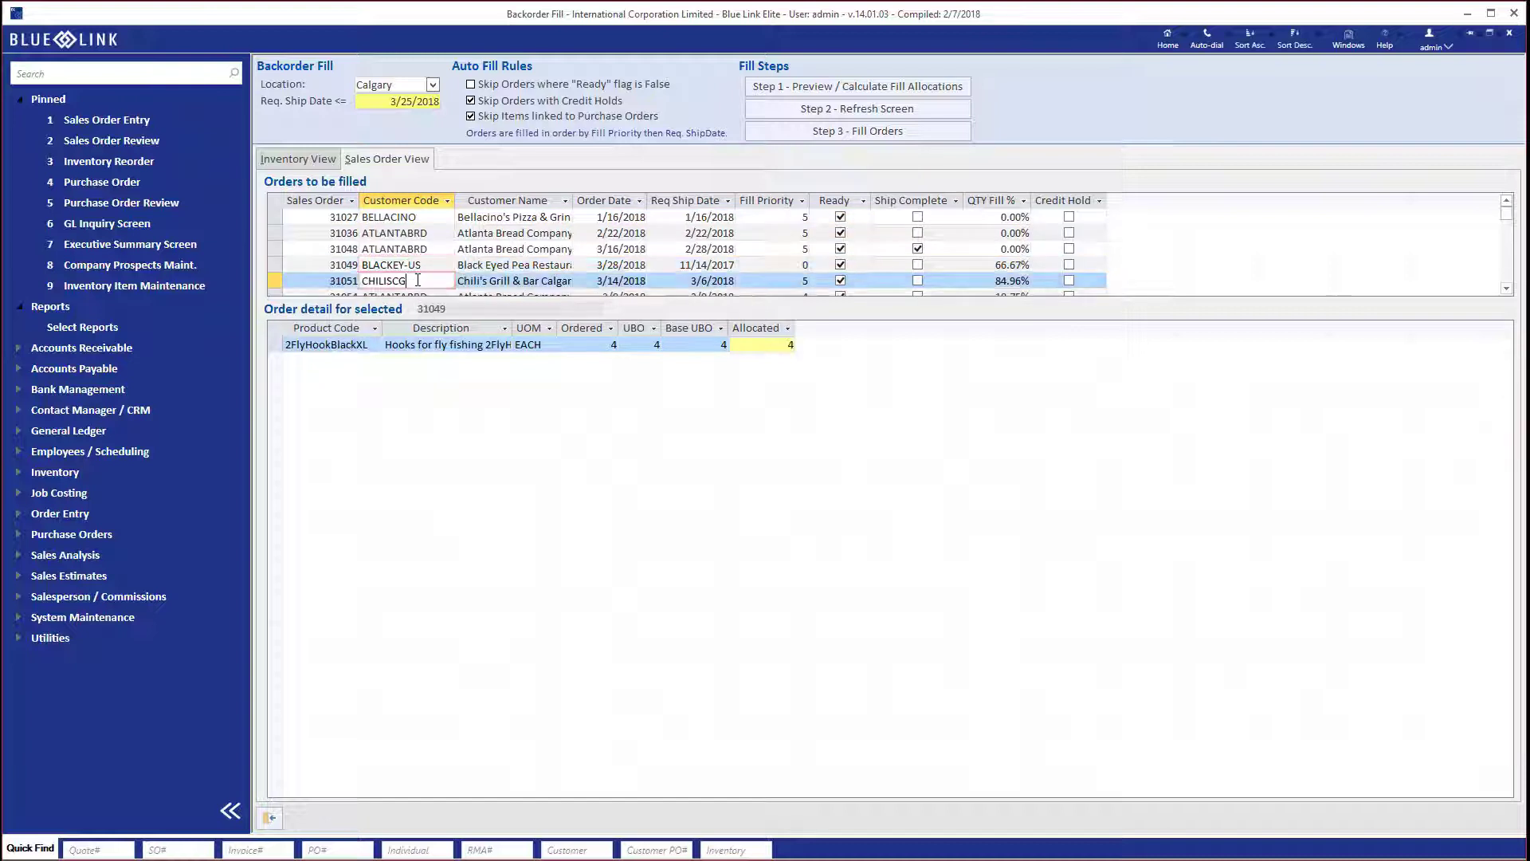
scroll(424, 263, "down", 2)
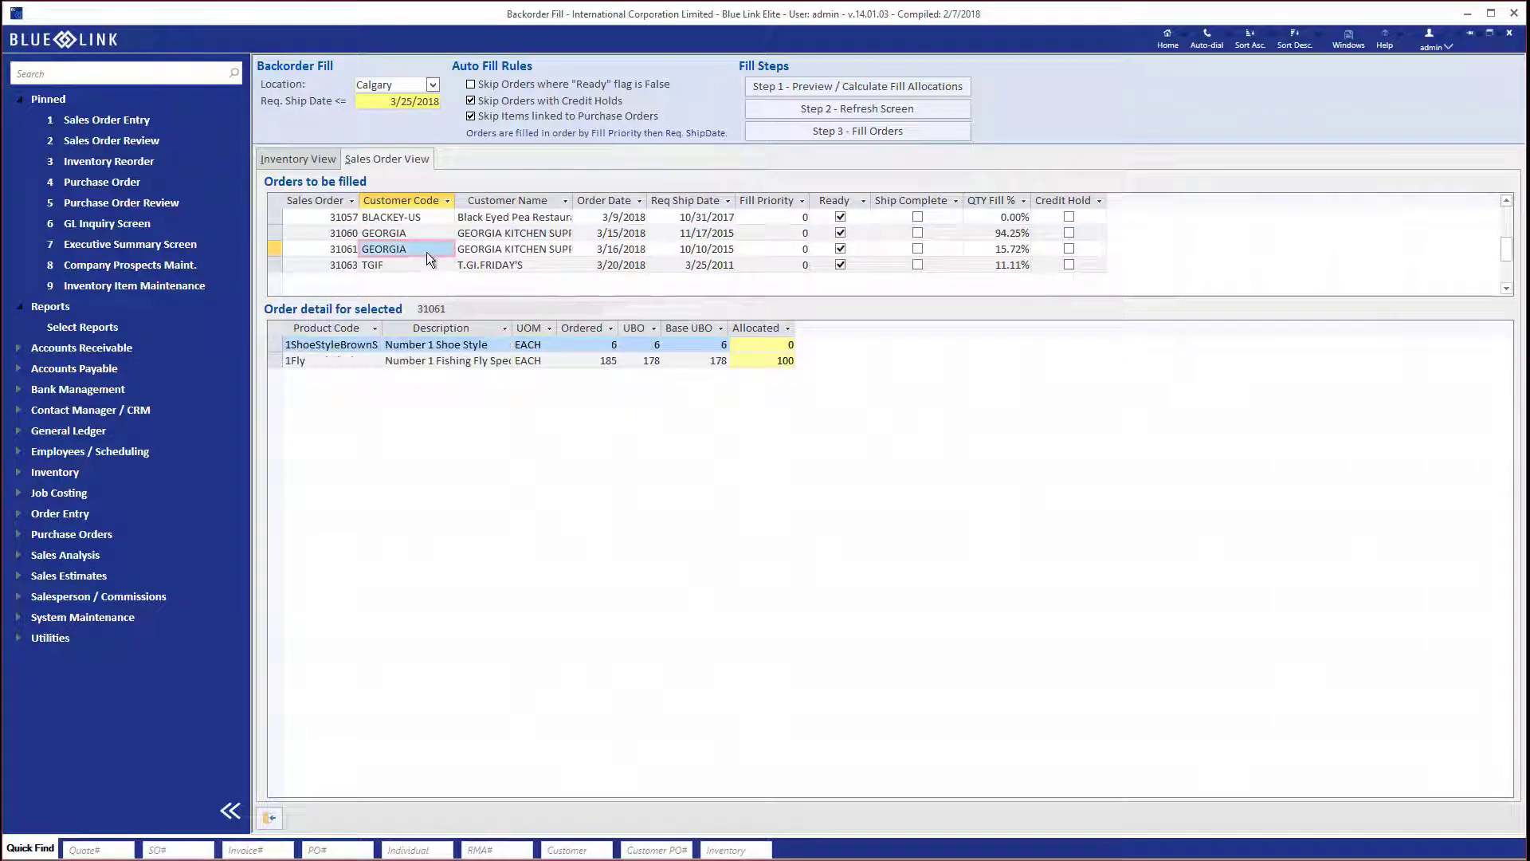
left_click(406, 233)
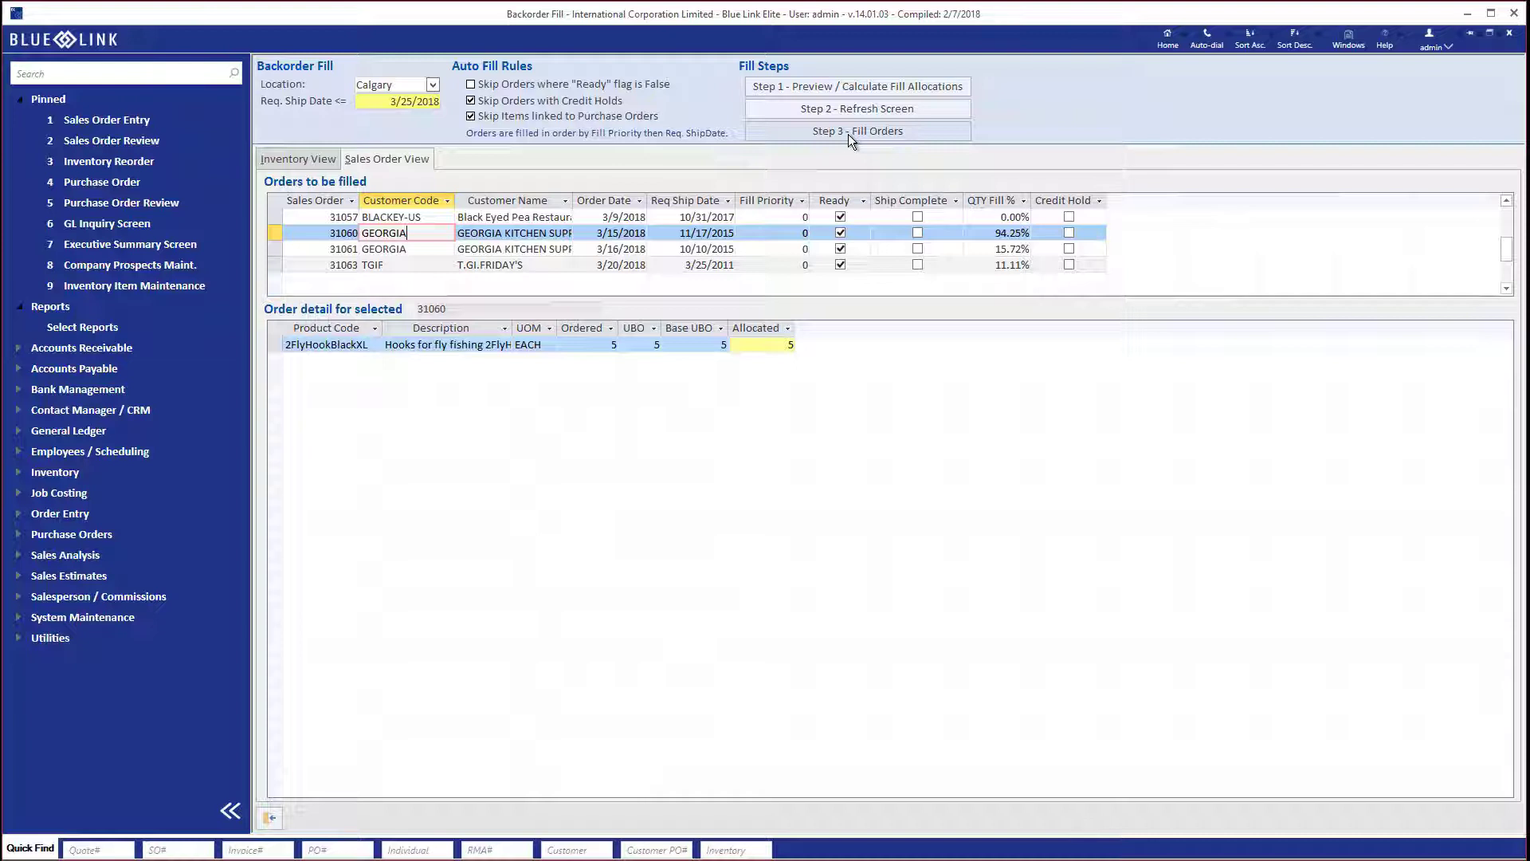
Step: Return to Inventory View showing 2FlyHookBlackXL with 42 units allocated and 23 still backordered
left_click(302, 157)
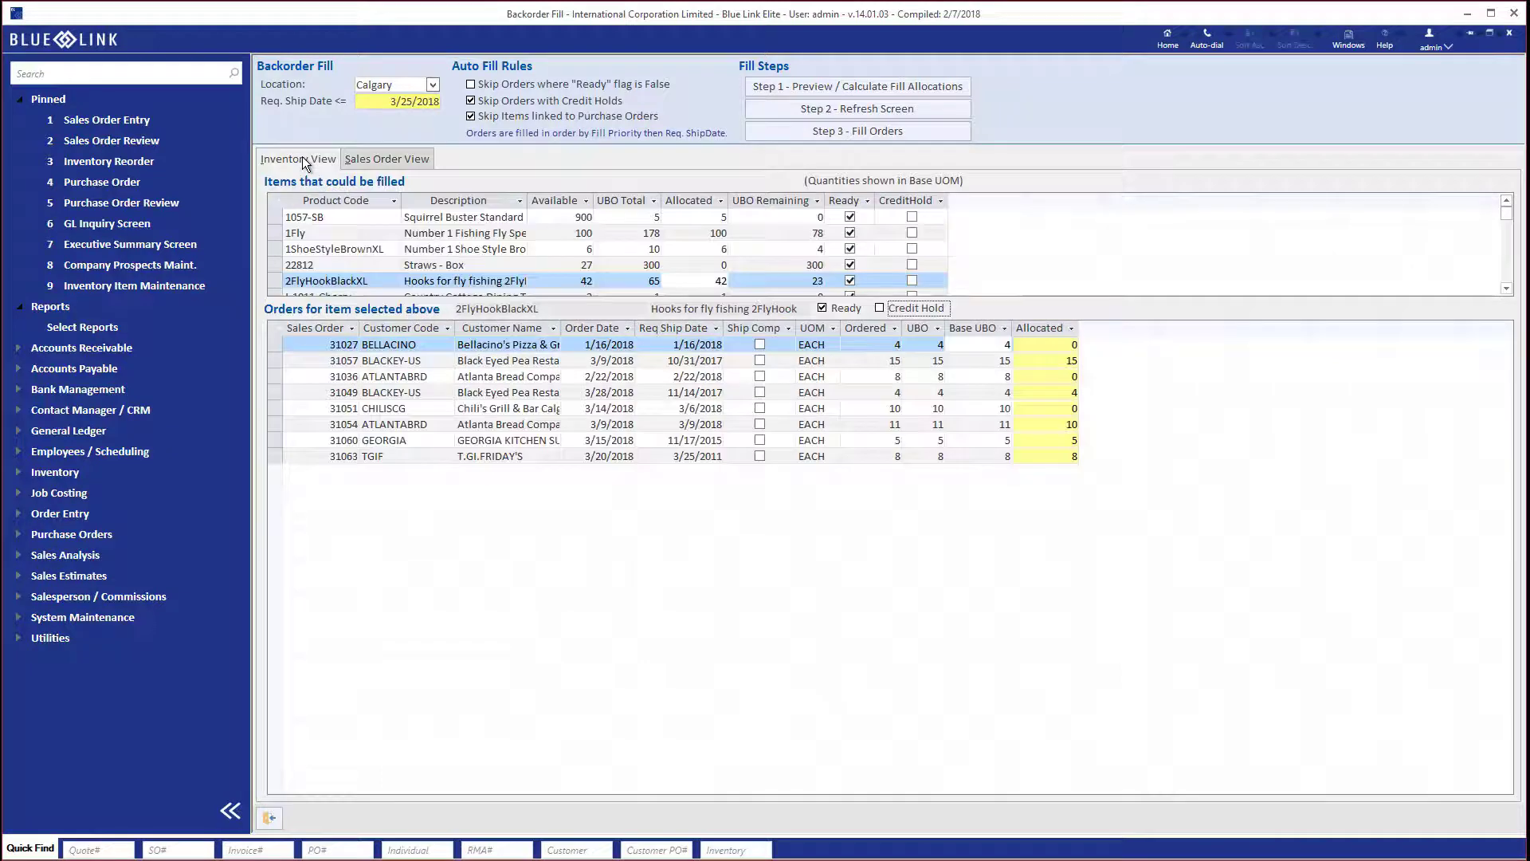